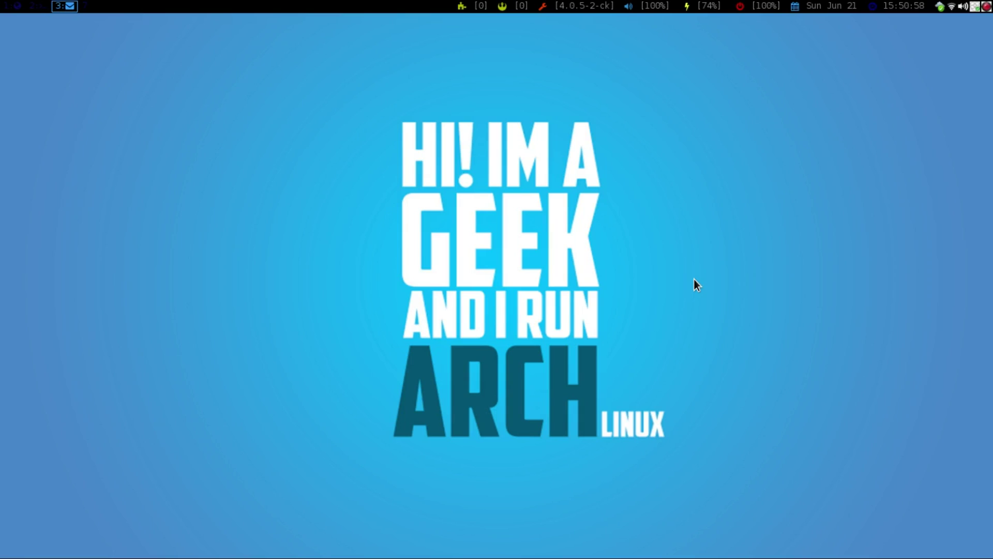
- Launch xfce4-terminal from dmenu by filtering the program list for 'xfce'
key("alt+p")
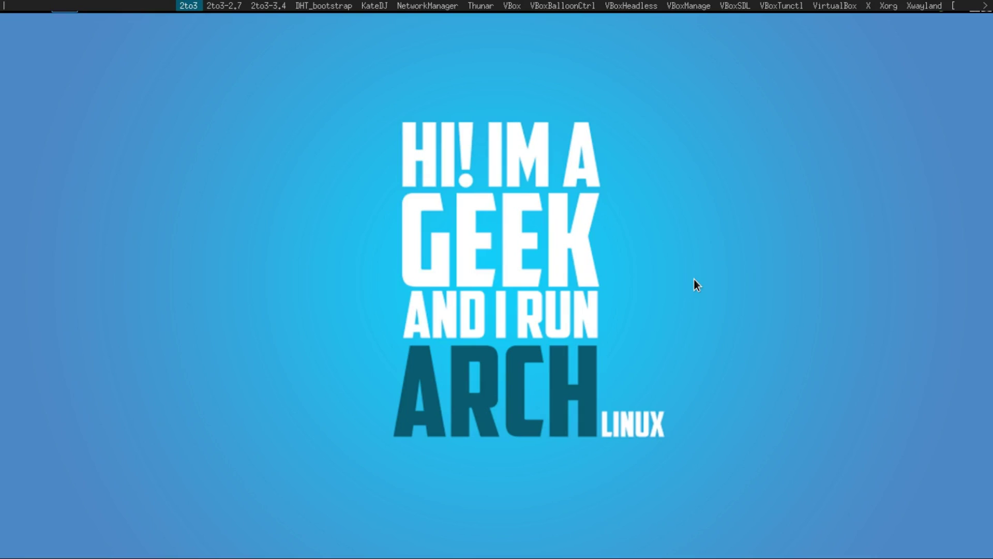
type("xfce")
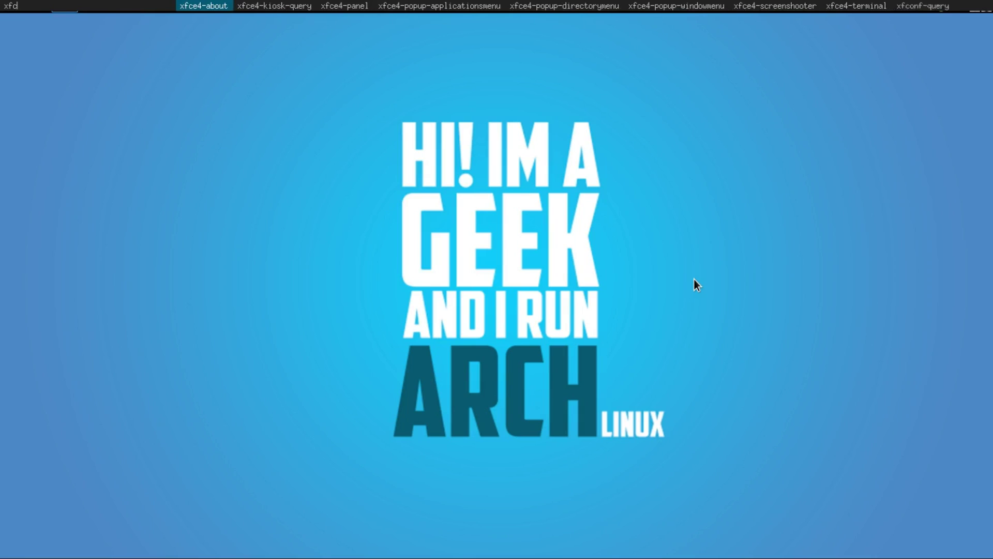
key("Right")
key("Right")
key("Right")
key("Right")
key("Right")
key("Right")
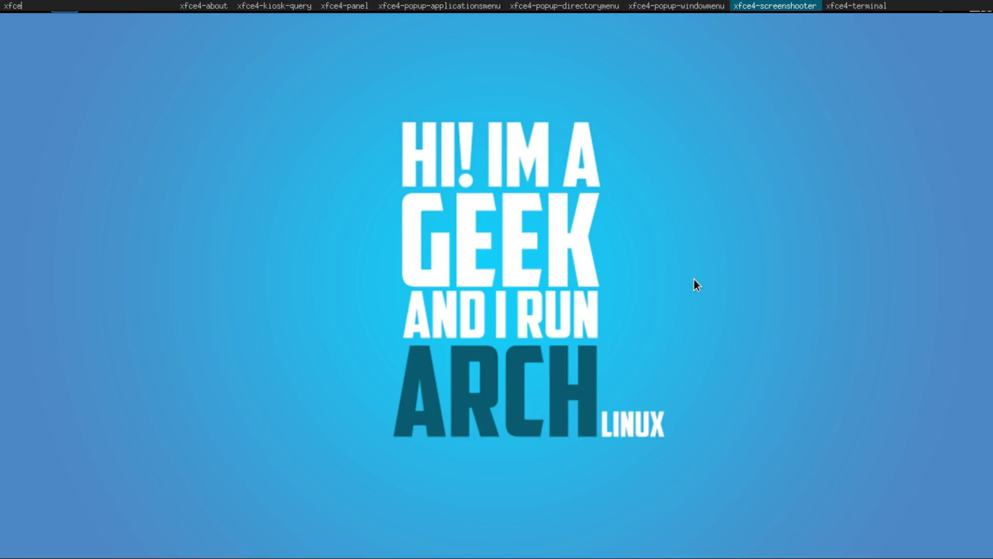
key("Right")
key("Return")
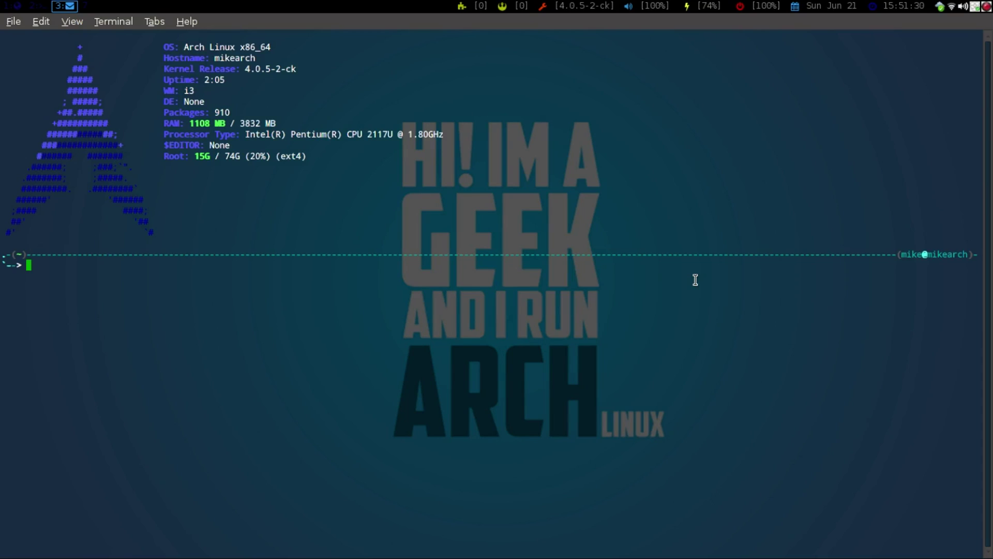
- Run 'yaourt i3-gaps' to list the i3-gaps packages available in the AUR
type("yaourt i3-gaps")
key("Return")
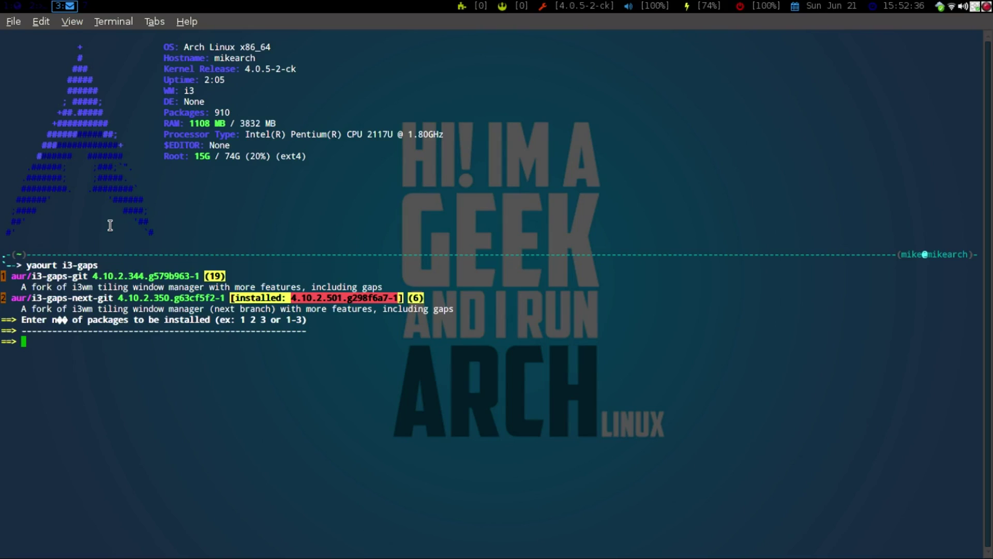
- Abort the package prompt and open ~/.i3/config in Sublime Text as root with sudo subl3
key("ctrl+c")
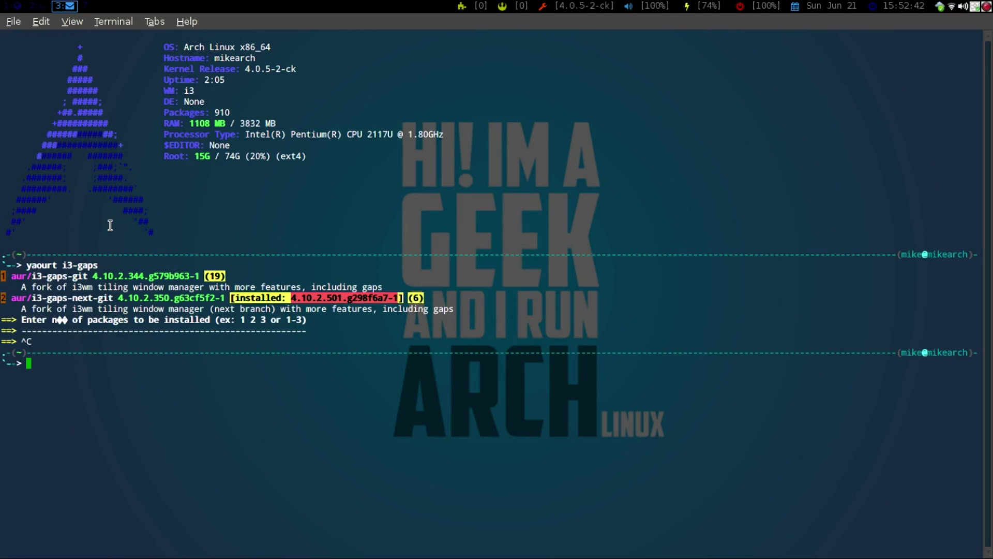
type("sudo subl3 ~/.i3/config")
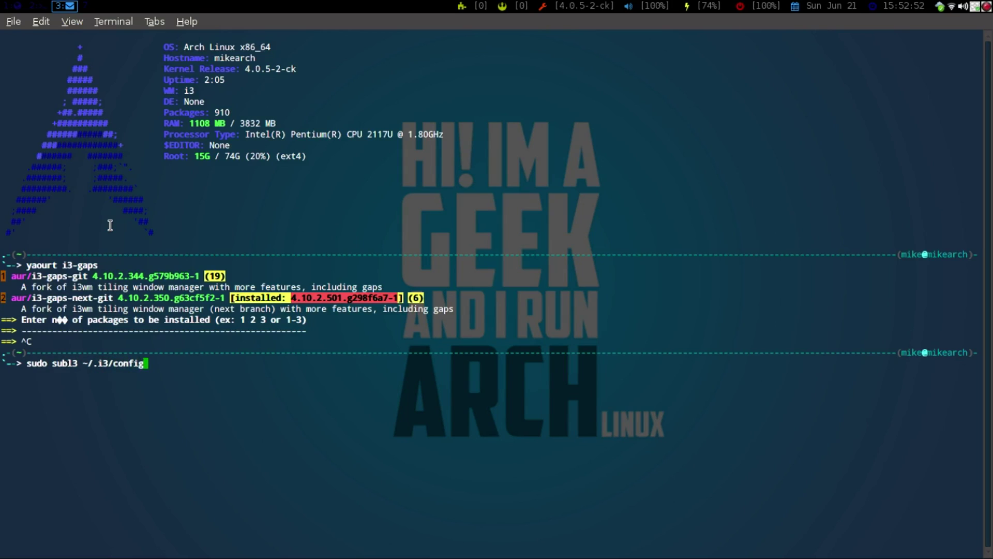
key("Return")
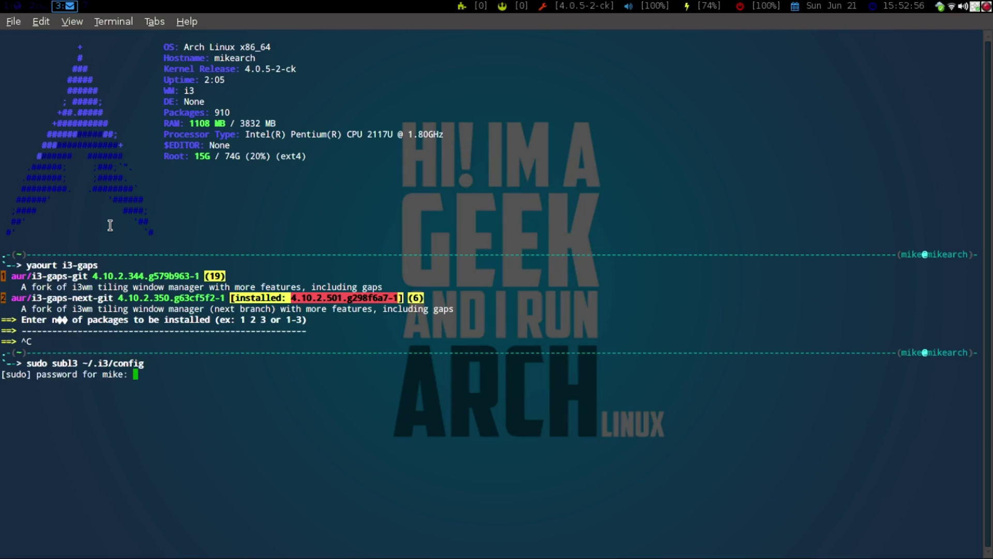
key("Return")
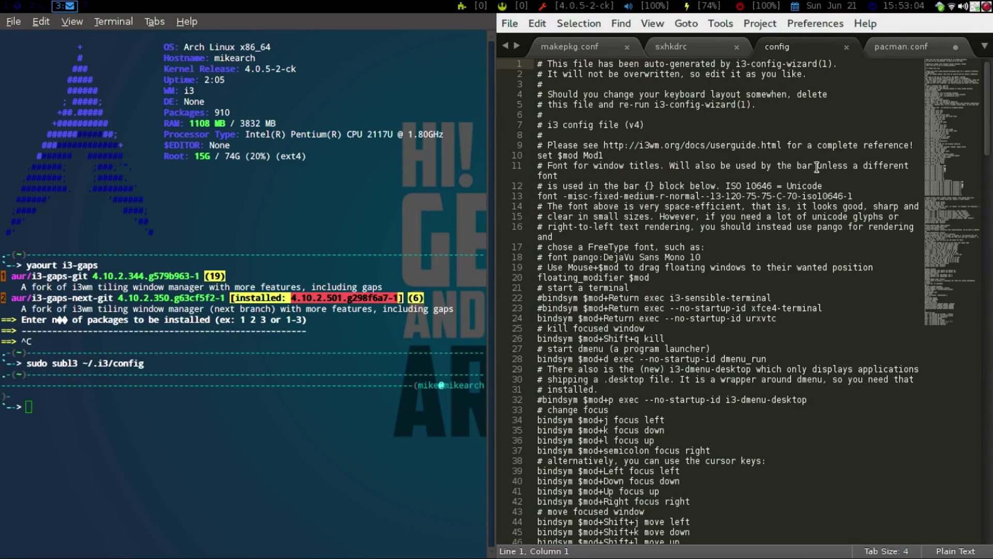
- Fullscreen the config editor, scroll to the bar block, then go to the GitHub workspace
key("alt+f")
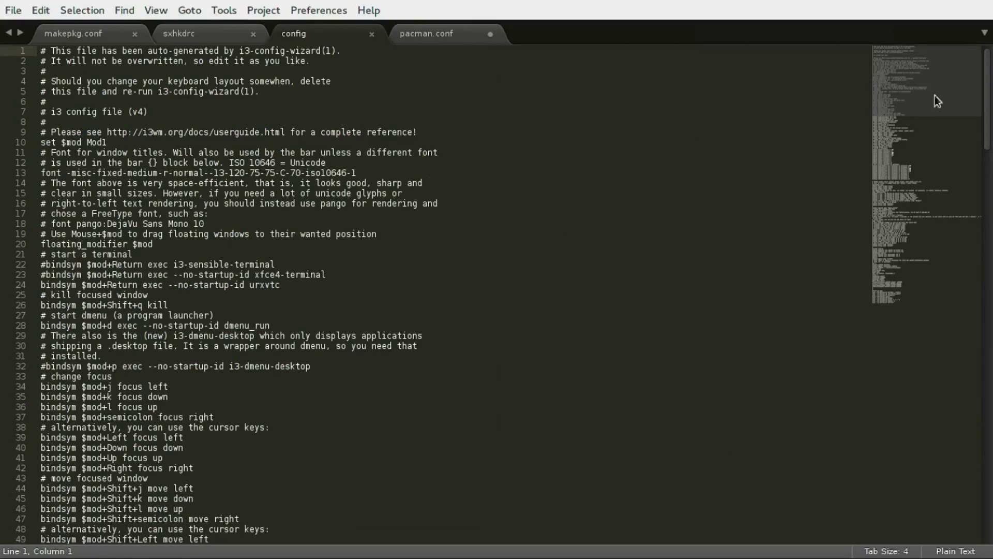
left_click_drag(987, 66, 970, 316)
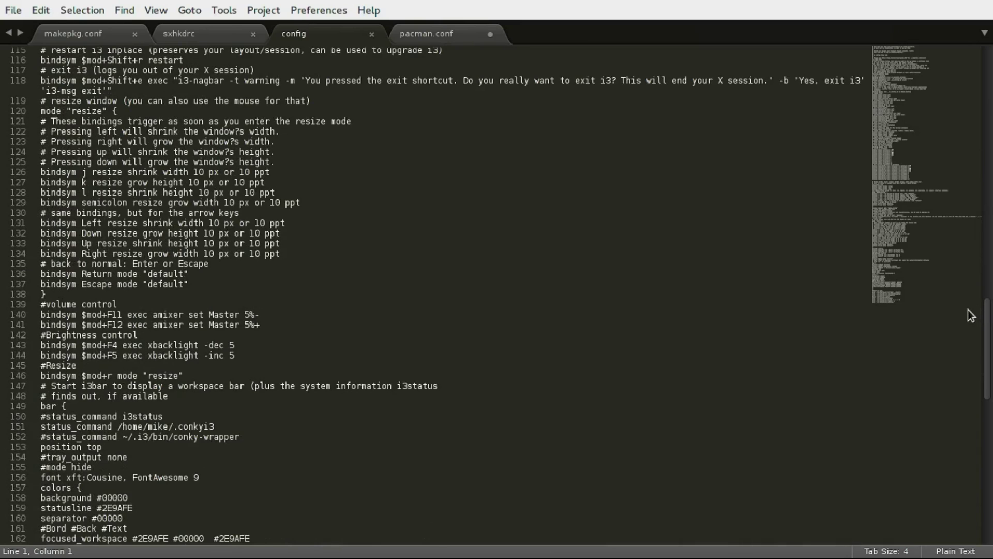
key("alt+1")
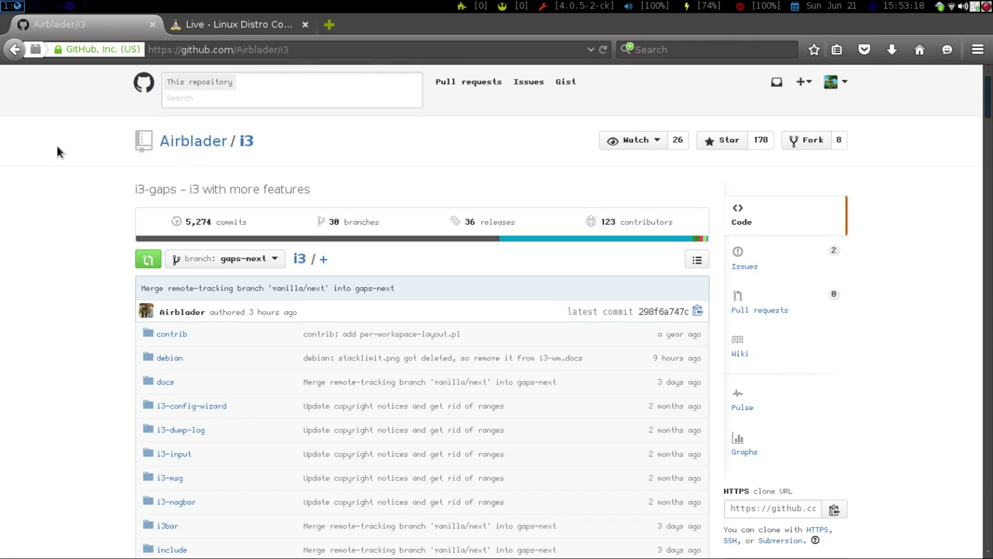
- Open the i3-gaps wiki's Compiling & Installing page and read through it
left_click_drag(66, 142, 5, 363)
left_click(66, 234)
scroll(66, 234, "down", 3)
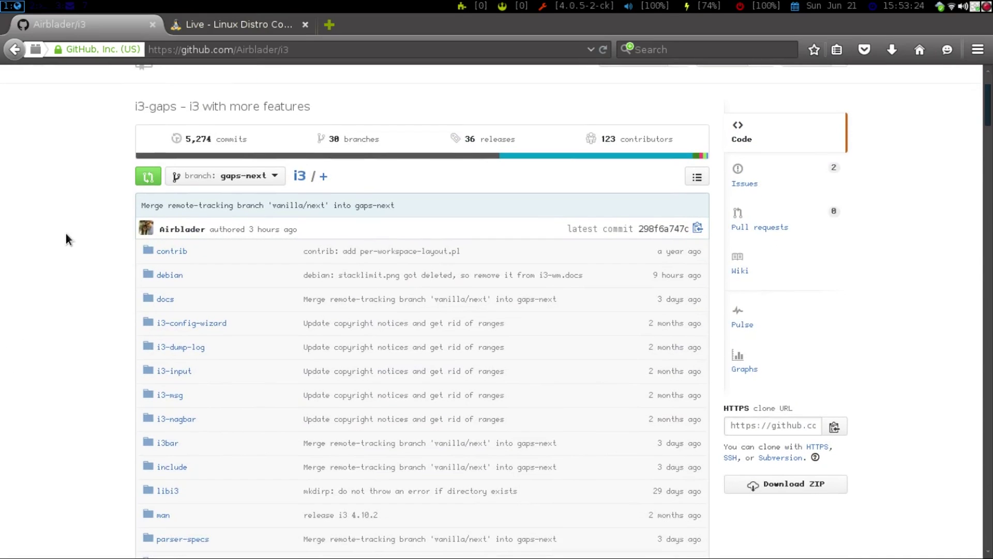
scroll(66, 233, "up", 3)
scroll(66, 234, "down", 9)
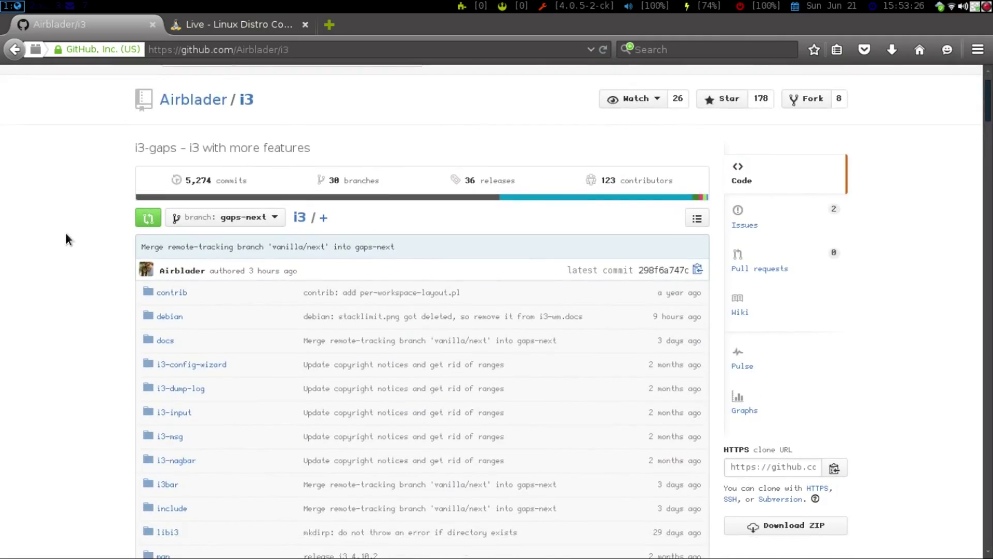
scroll(66, 240, "down", 15)
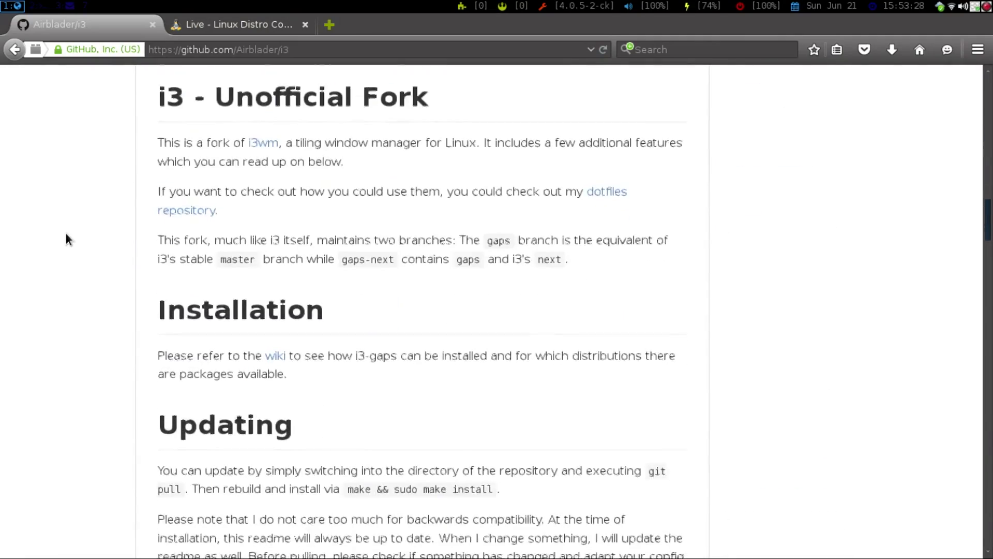
scroll(66, 234, "down", 2)
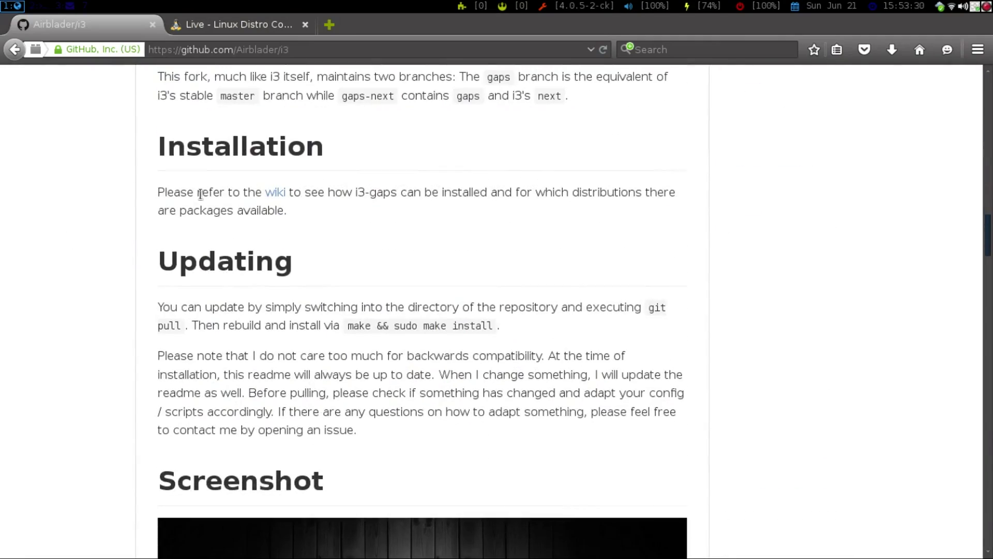
left_click(277, 191)
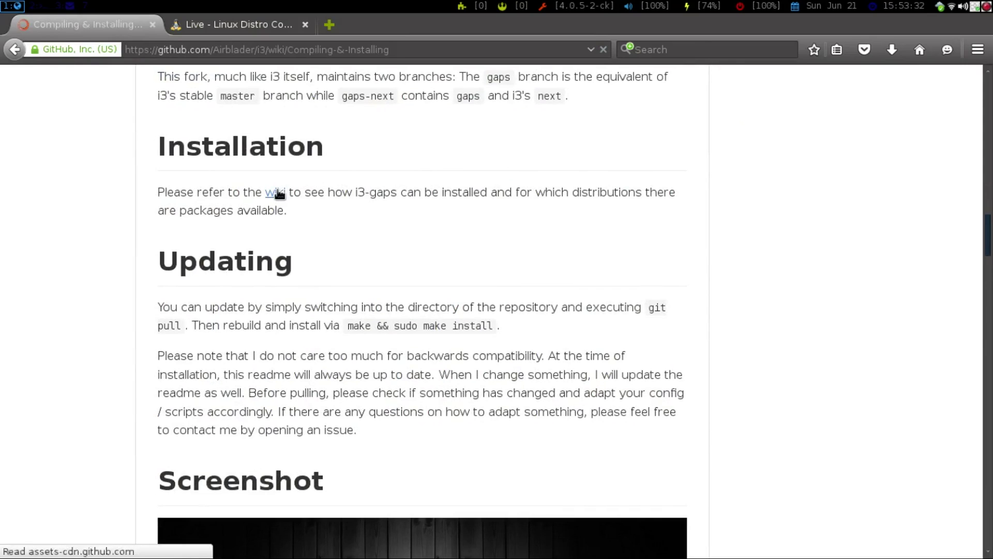
scroll(278, 195, "down", 1)
scroll(277, 192, "down", 15)
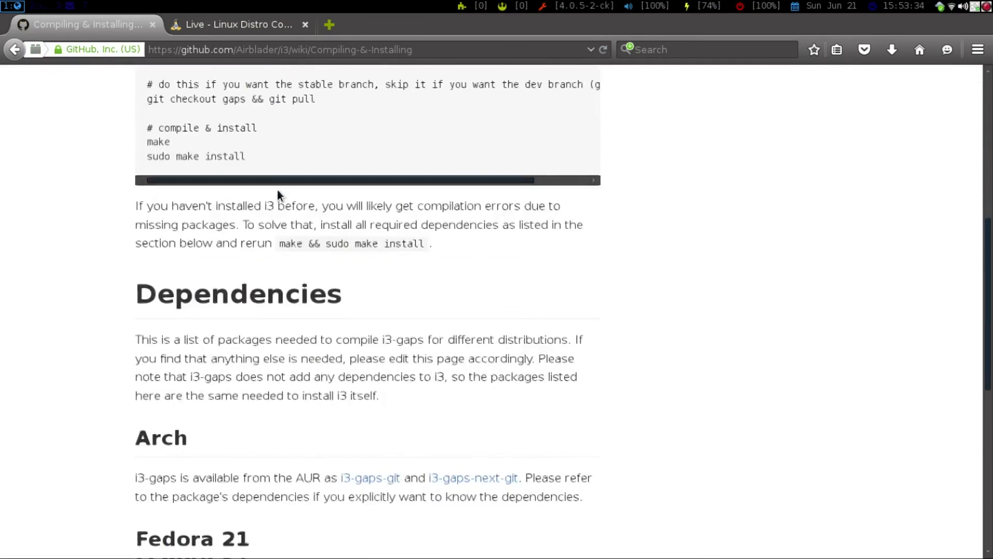
scroll(277, 192, "down", 3)
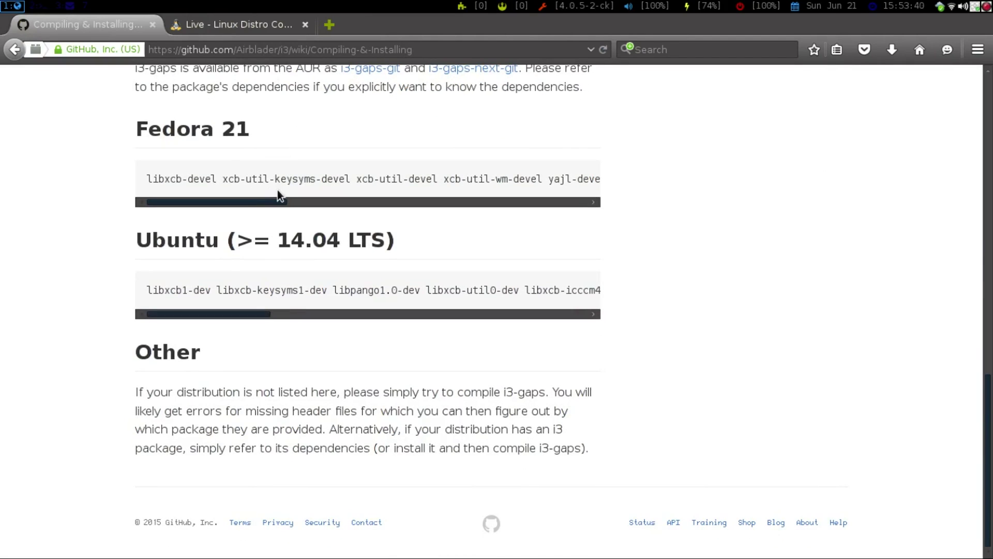
scroll(278, 193, "up", 9)
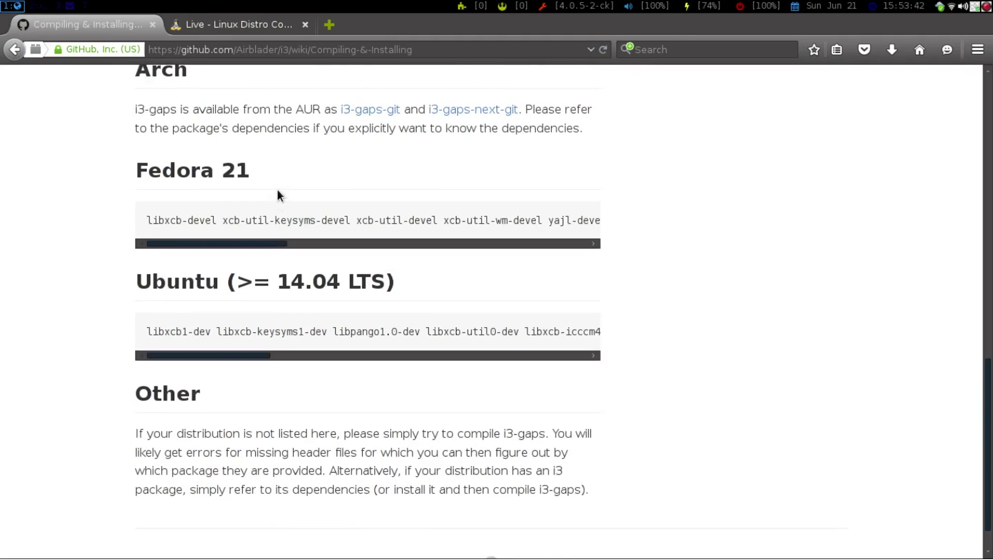
scroll(277, 191, "up", 8)
- Return to the Airblader/i3 README and scroll down to its Screenshot section
left_click(14, 49)
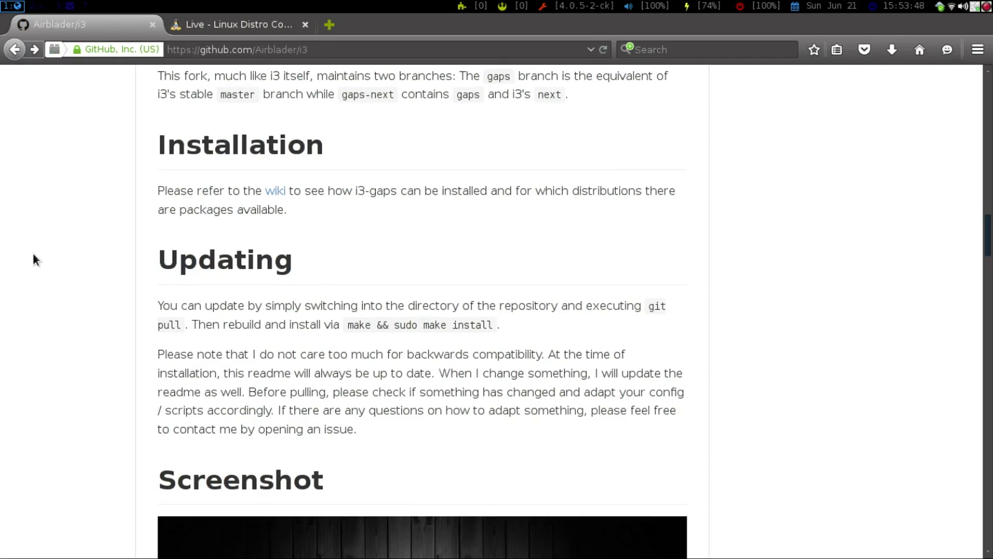
scroll(33, 252, "down", 3)
scroll(32, 260, "down", 1)
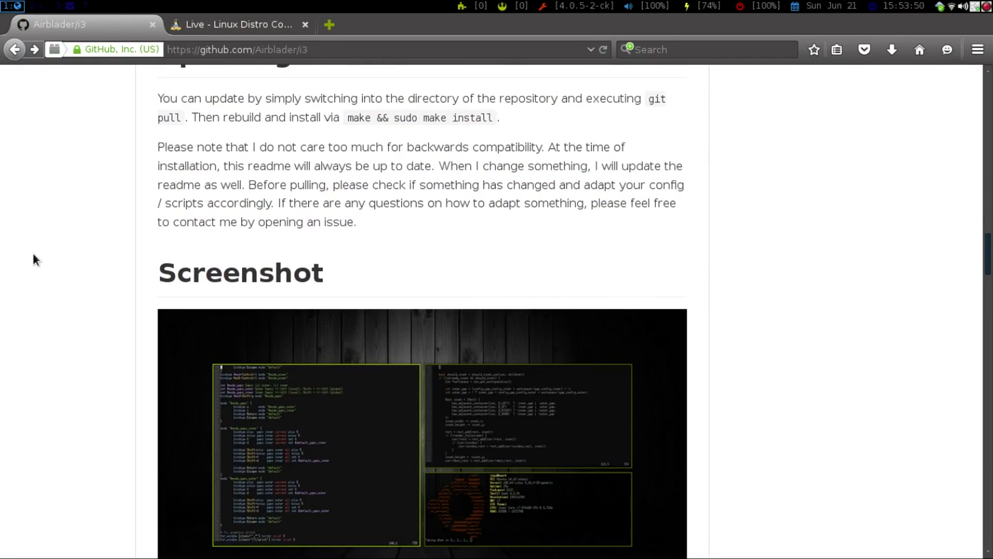
scroll(33, 259, "down", 3)
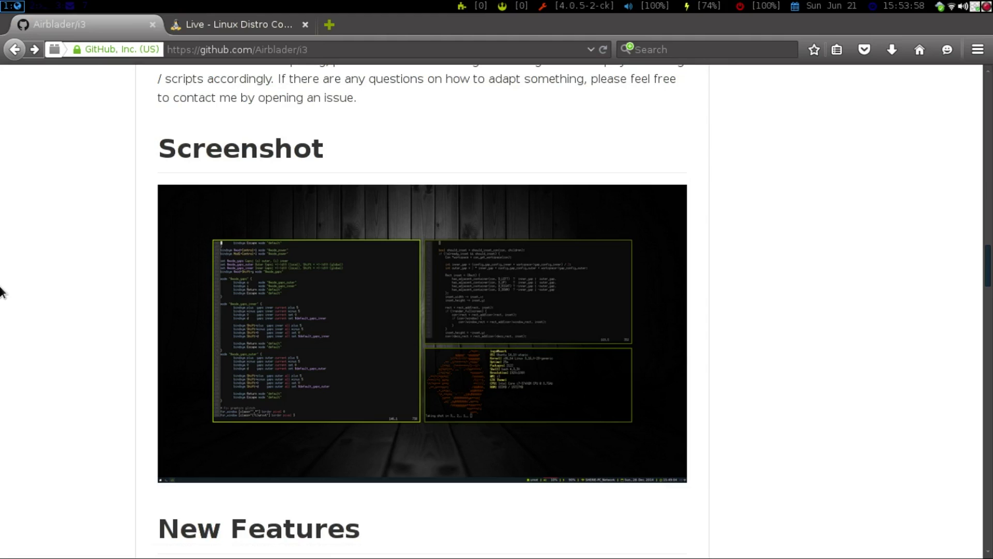
- Insert blank lines above the bar { block at line 149 of the i3 config
key("super+2")
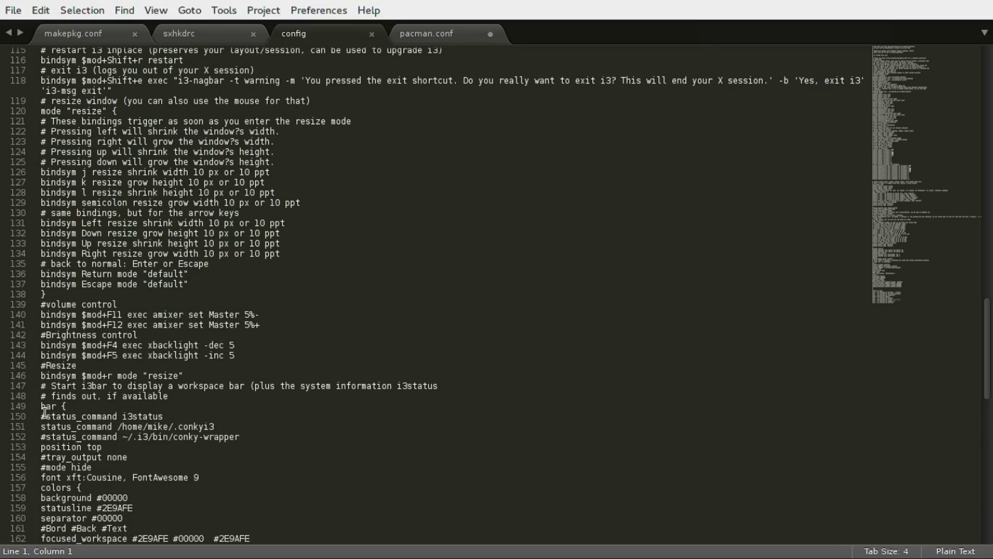
left_click_drag(41, 409, 47, 409)
key("Left")
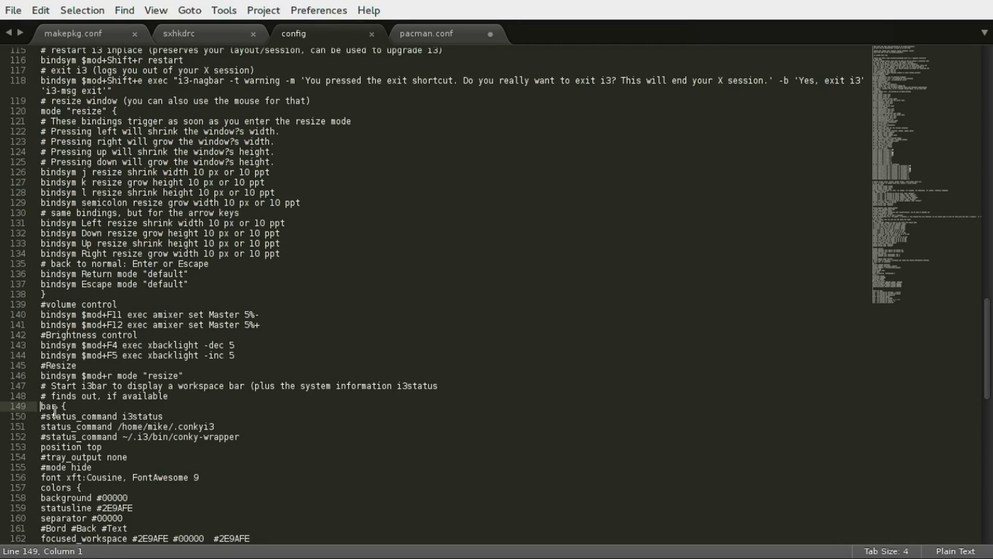
key("Return")
key("Return")
key("Return")
key("Up")
key("Up")
key("Up")
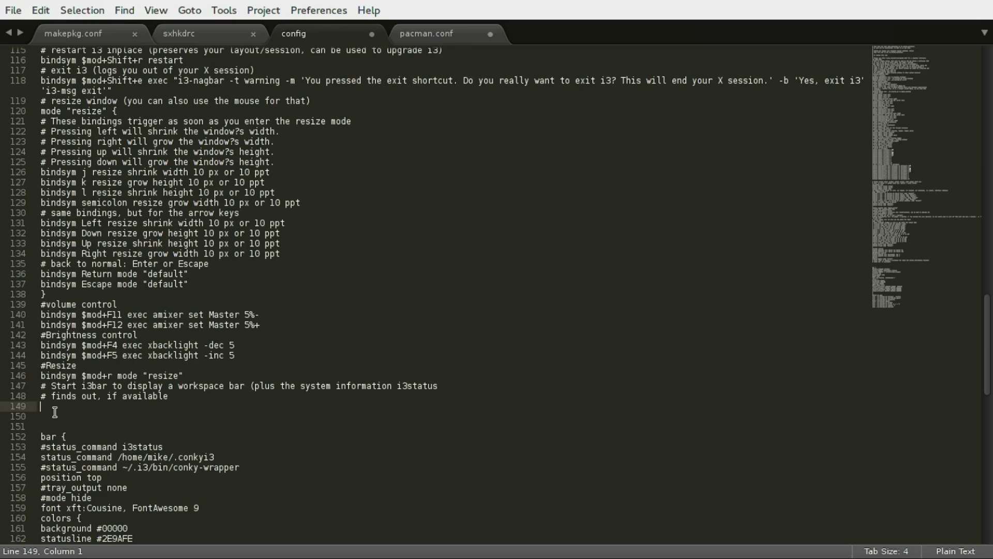
key("super+4")
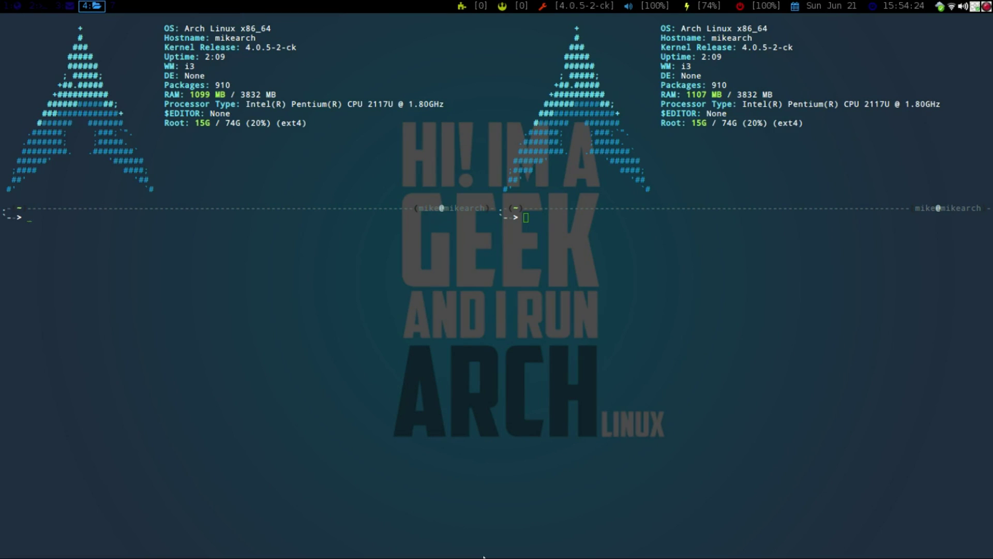
key("super+1")
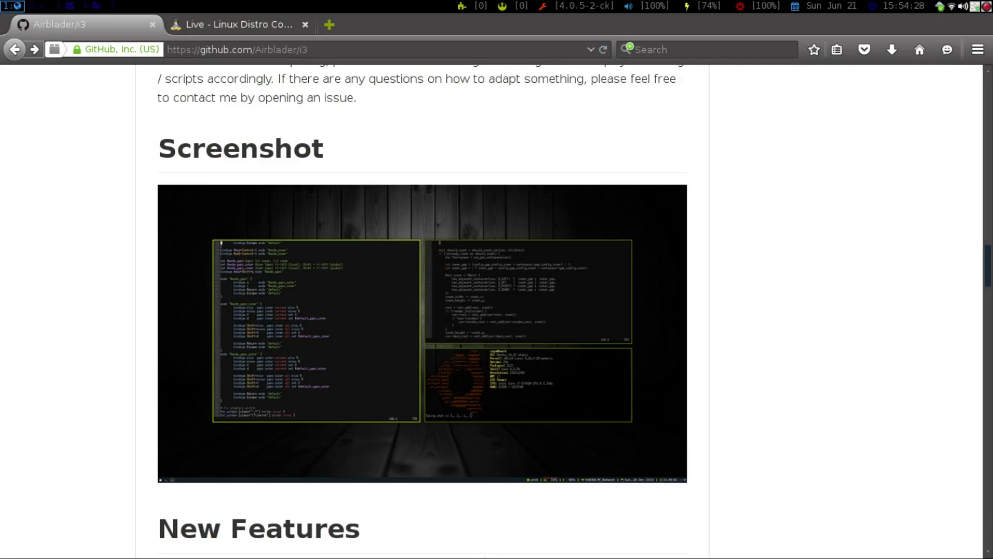
key("super+2")
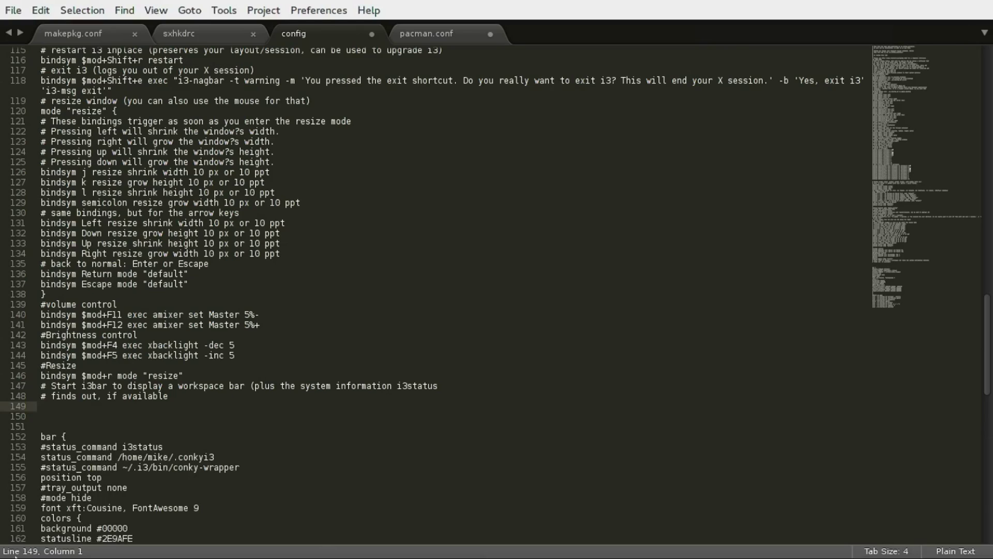
- Enter 'gaps inner 10' and 'gaps outer 25' on consecutive lines above bar {
type("gaps inner 10")
key("Return")
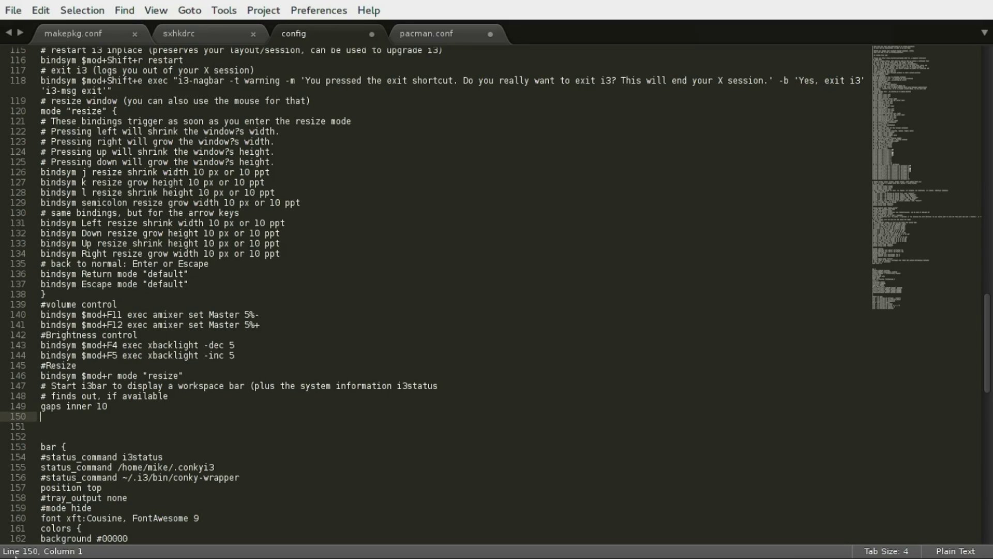
type("gaps outer 25")
- Save the i3 config and restart i3 in place to apply the new gaps
key("ctrl+s")
key("super+shift+r")
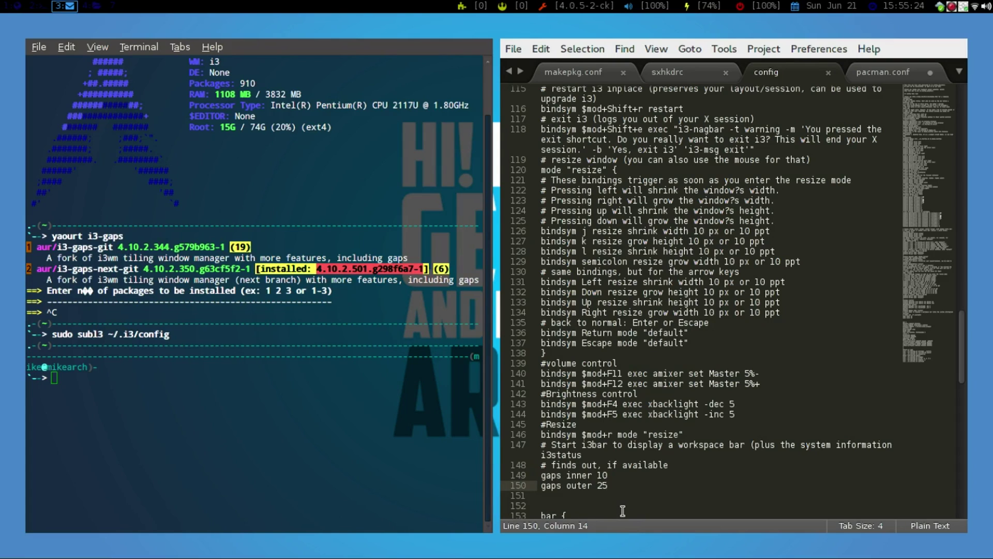
- Scroll the Airblader/i3 README in Firefox down to the Smart Gaps and Smart Borders sections
key("super+1")
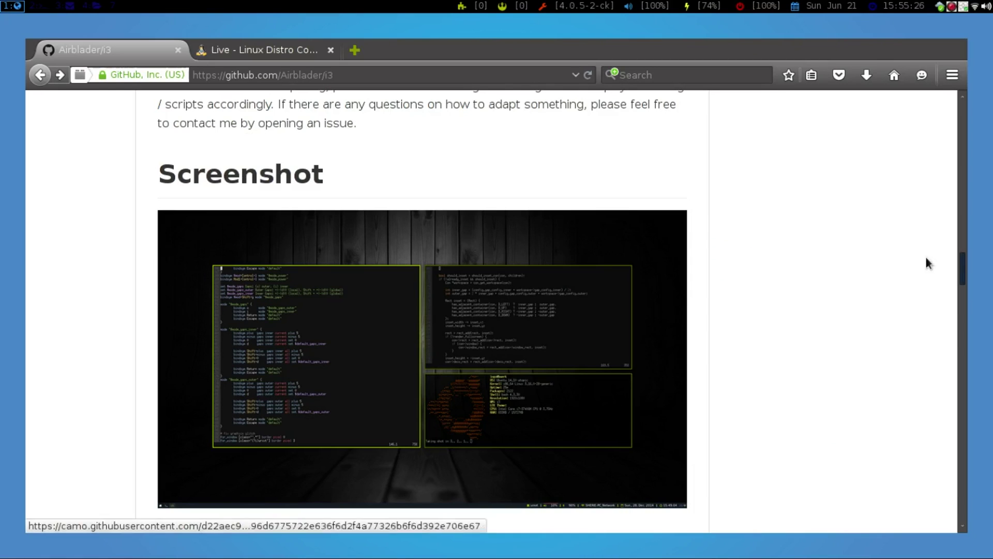
scroll(967, 288, "down", 10)
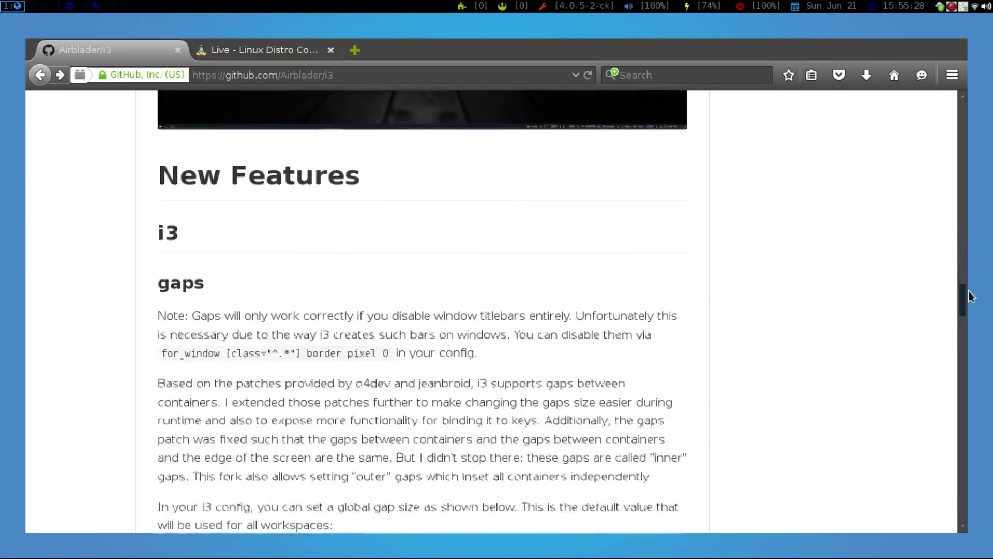
left_click_drag(969, 309, 975, 349)
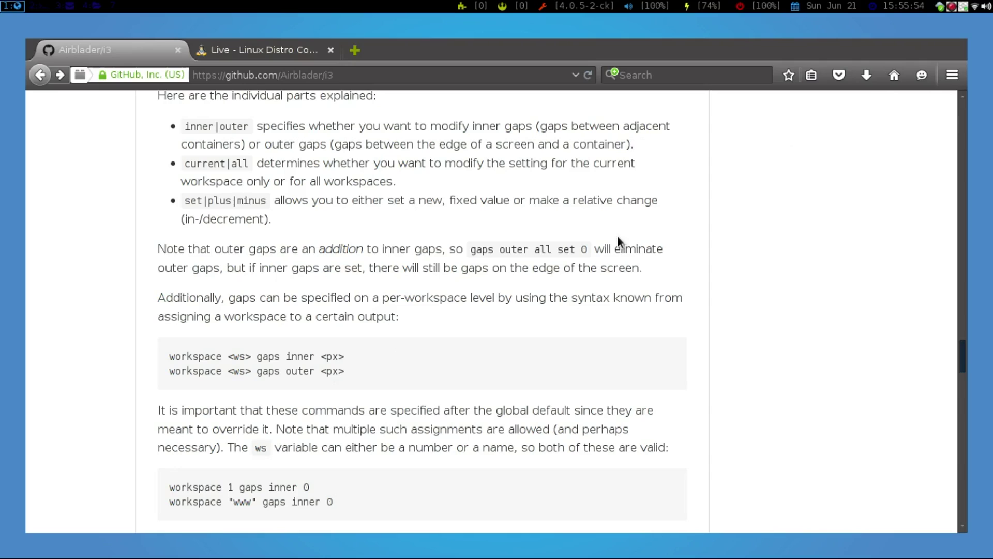
scroll(586, 382, "down", 8)
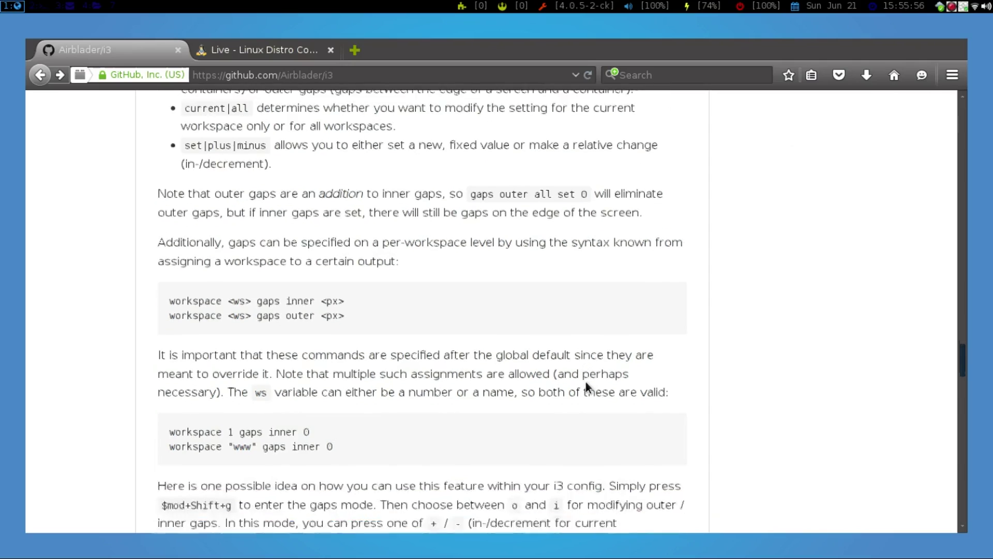
scroll(586, 382, "down", 1)
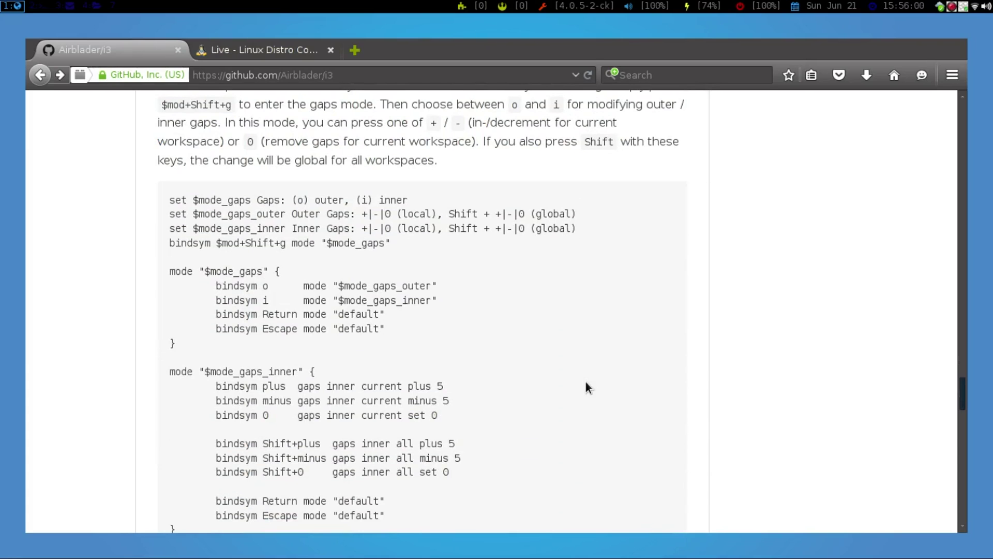
scroll(586, 382, "down", 9)
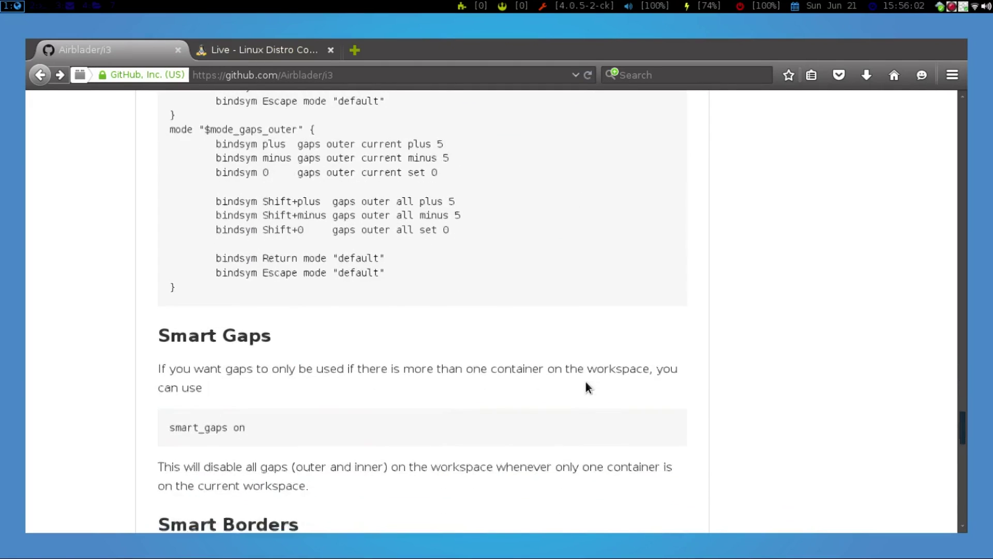
scroll(586, 386, "down", 4)
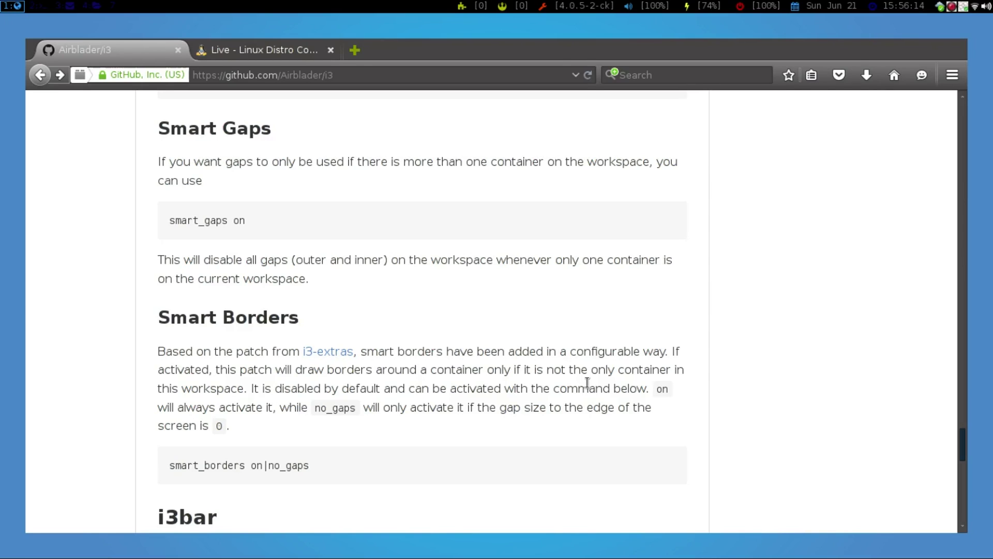
- Comment out the 'gaps inner 10' and 'gaps outer 25' lines with #
key("super+4")
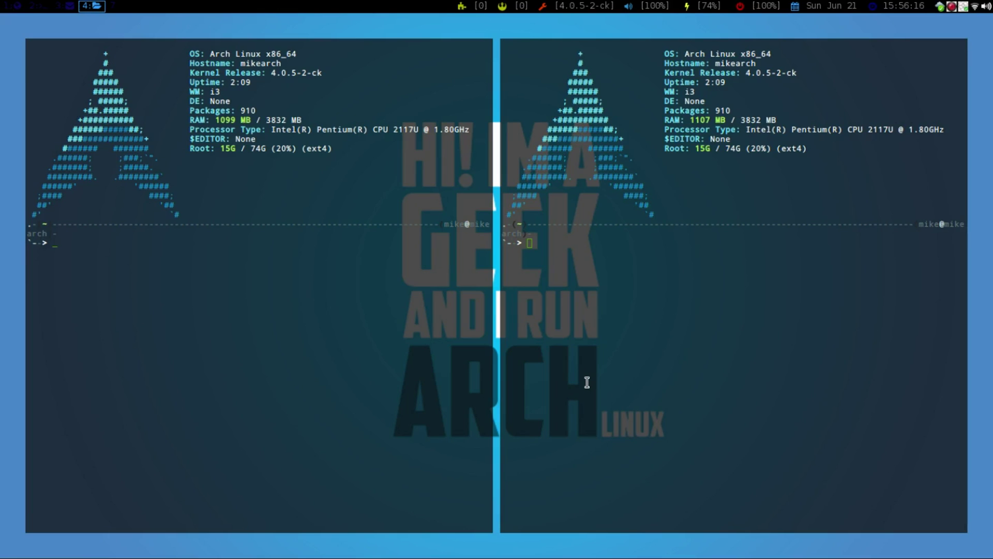
key("super+3")
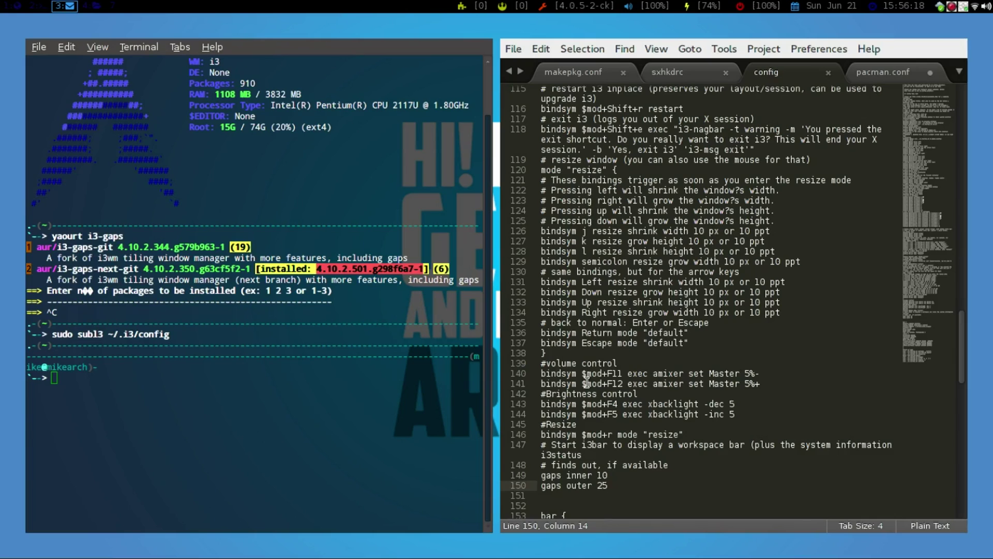
key("super+f")
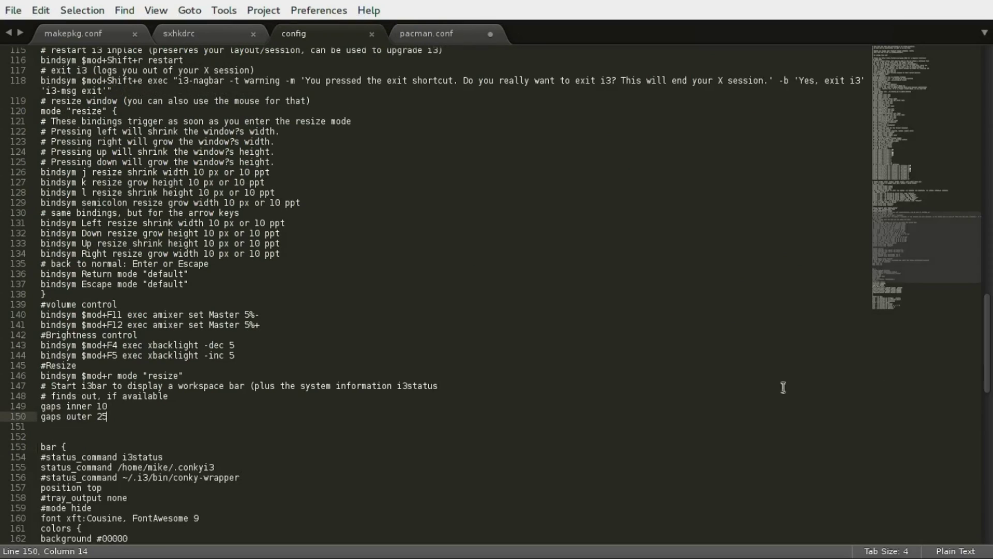
key("Left")
key("Left")
key("Left")
key("Left")
key("Left")
key("Left")
key("Left")
key("Left")
key("Left")
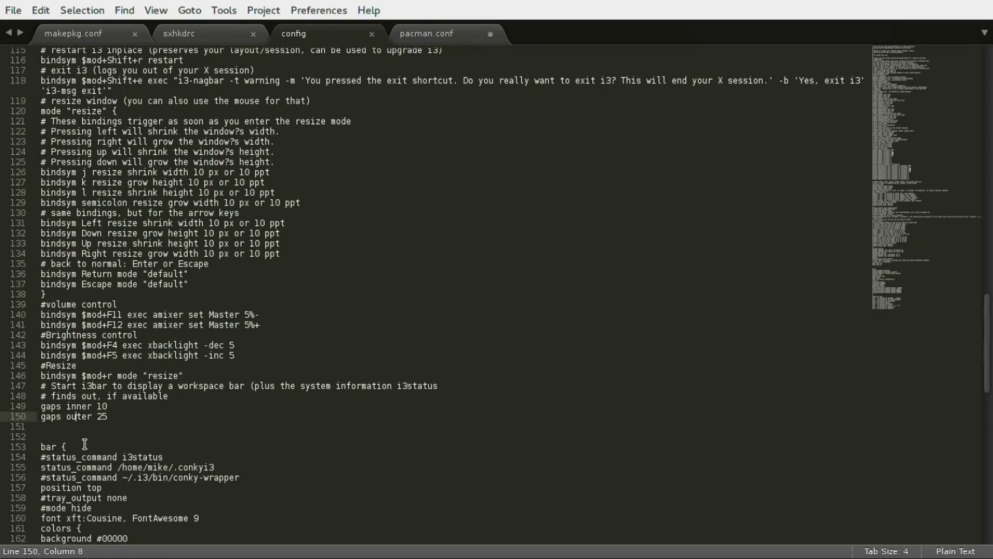
key("Left")
key("Left")
key("Left")
type("#")
key("Up")
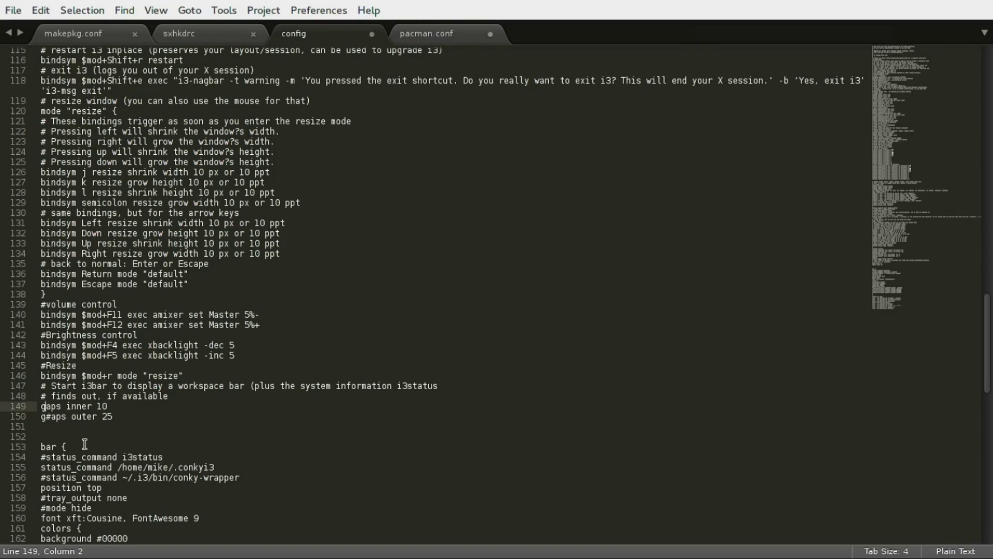
key("Left")
type("#")
key("Down")
key("Right")
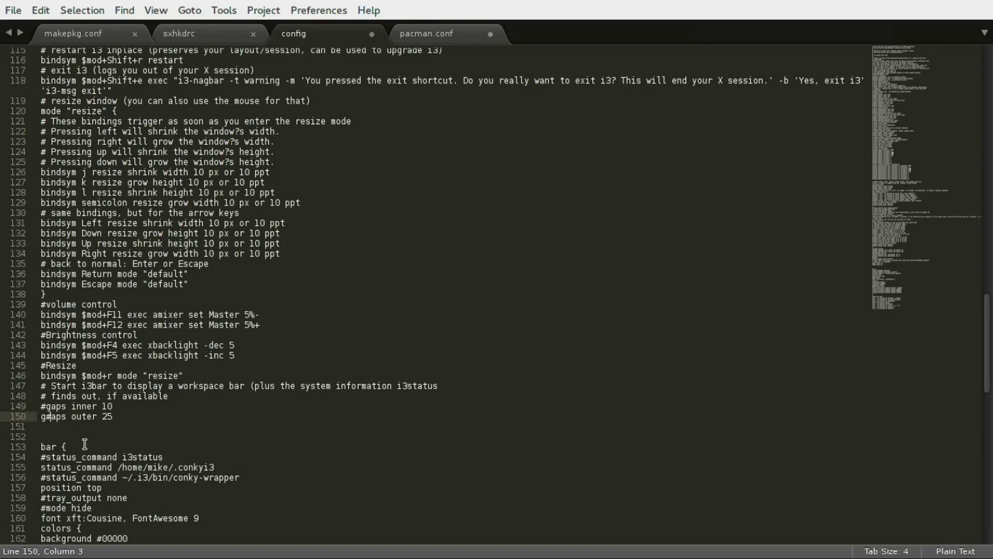
key("BackSpace")
key("Home")
type("#")
- Add 'smart_gaps on' just above the bar block and save the config
key("Down")
key("Down")
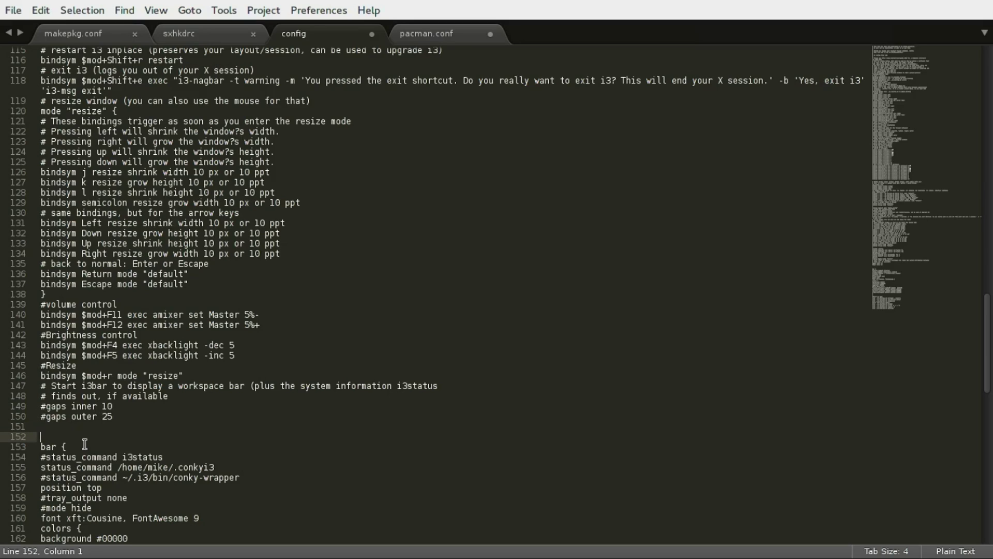
type("smart_gaps on")
key("ctrl+s")
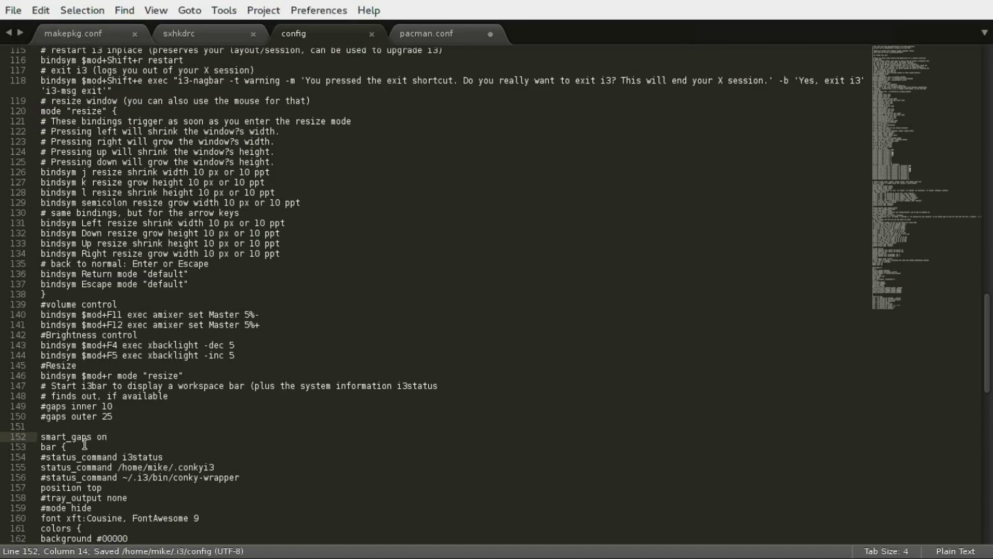
- Exit editor fullscreen, replace the workspace 4 terminals with a fresh one, and restart i3 to apply gaps
key("super+f")
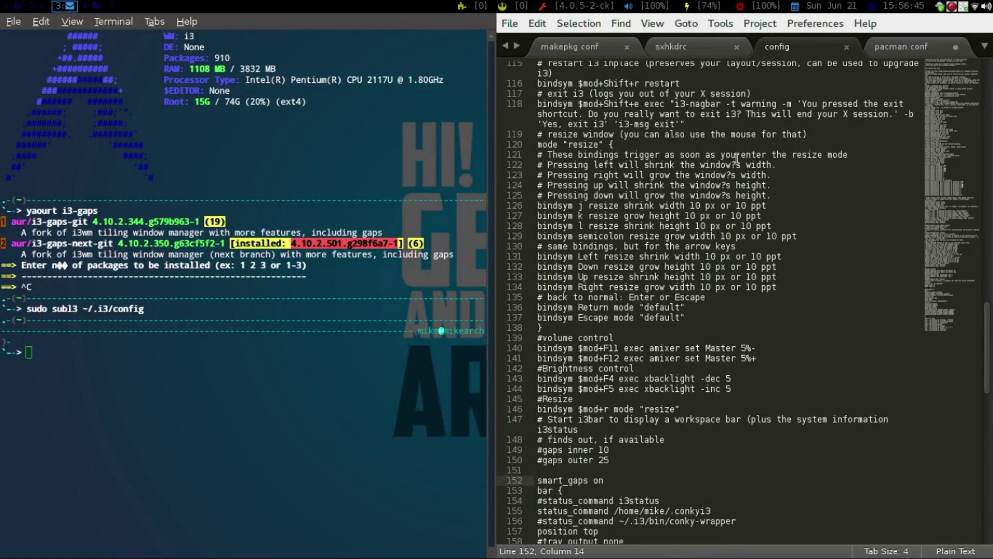
key("super+4")
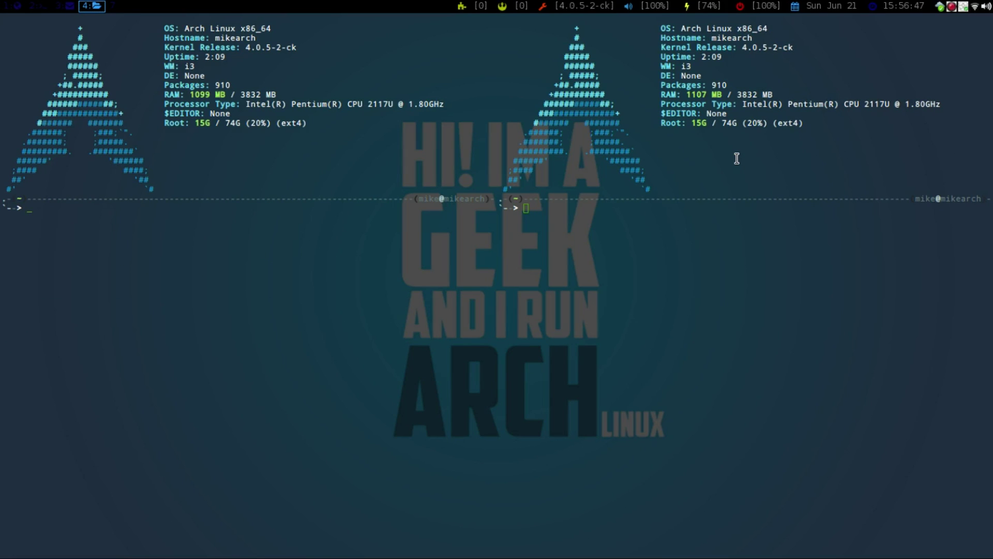
key("super+shift+q")
key("super+shift+q")
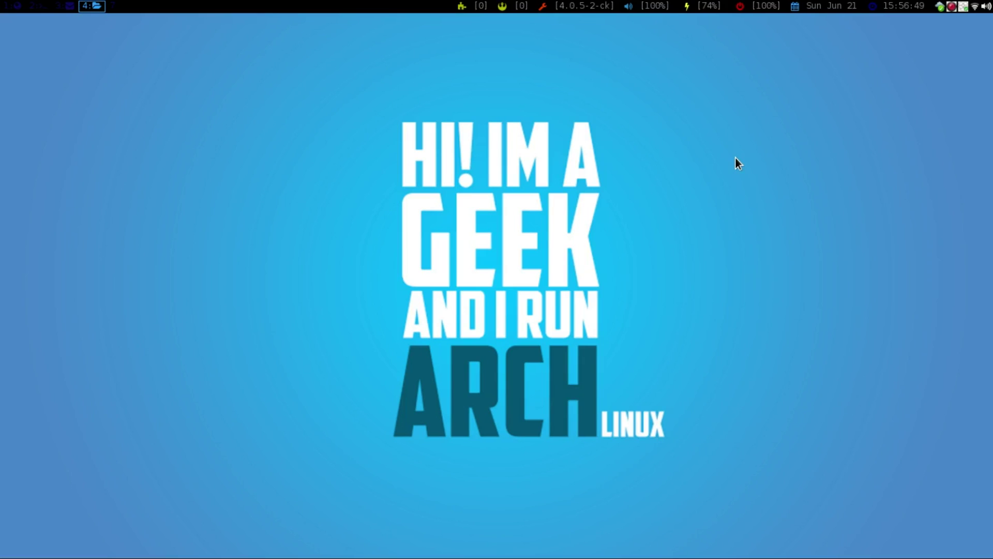
key("super+Return")
key("super+Return")
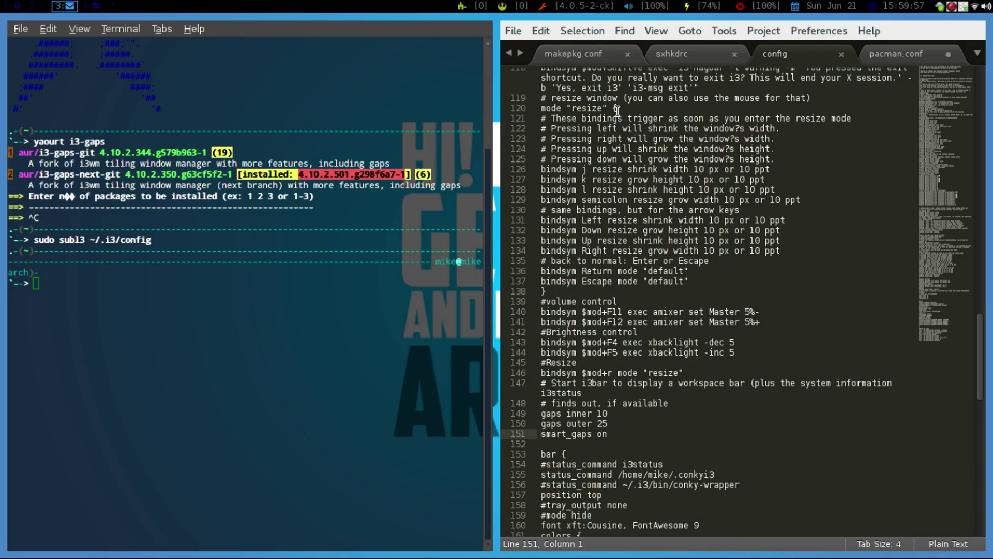
key("super+shift+r")
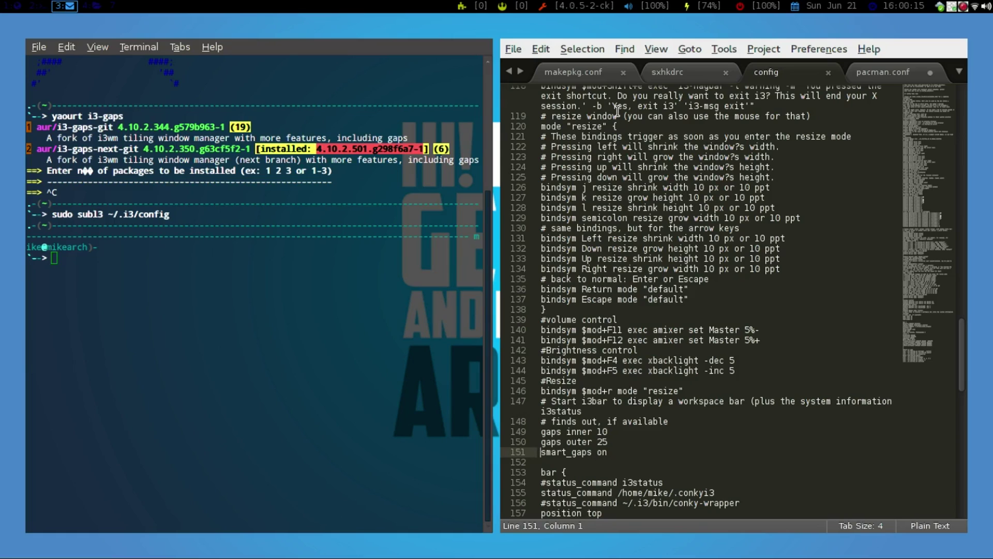
- On workspace 4, swap the lone fullscreen terminal for two tiled terminals with visible gaps
key("super+4")
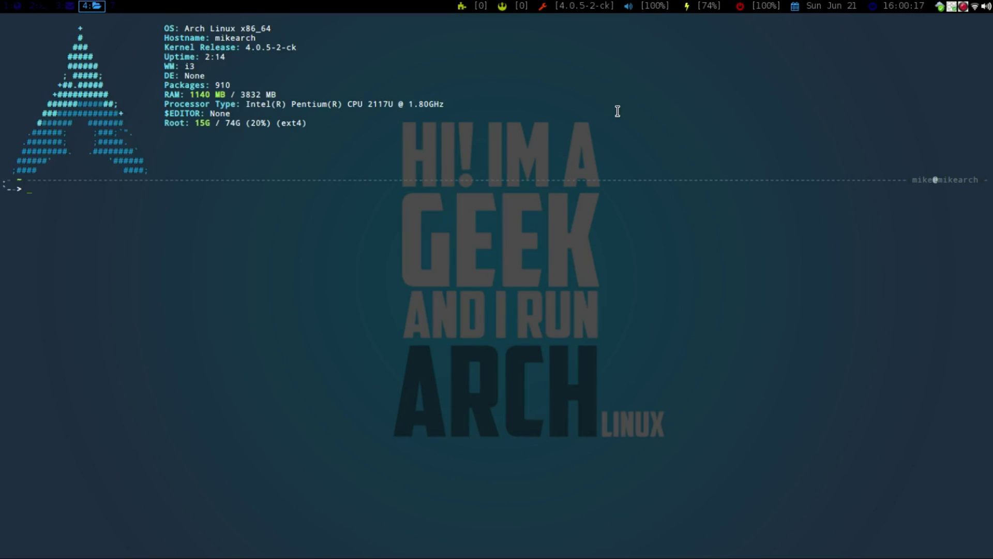
key("super+shift+q")
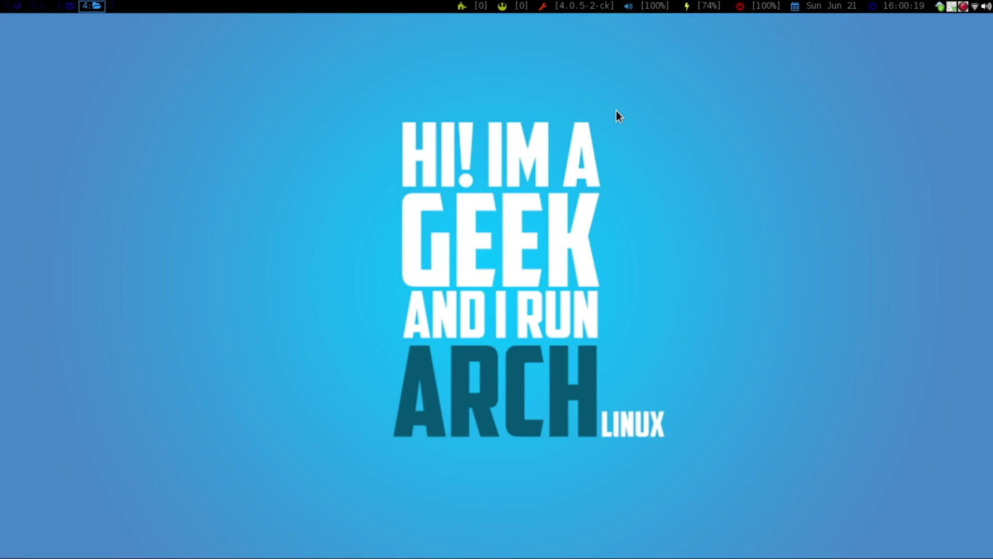
key("super+Return")
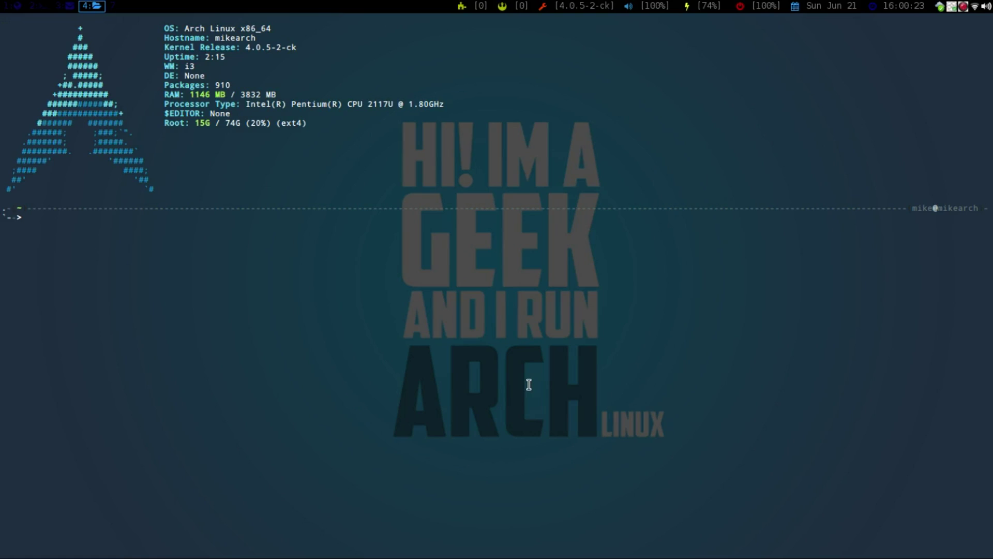
key("super+Return")
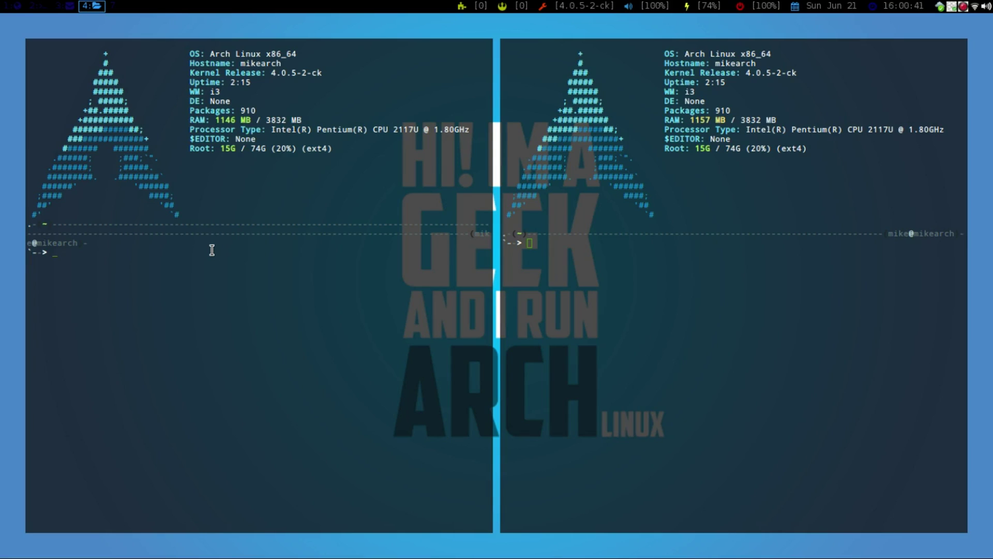
- Go to workspace 1 and scroll the Airblader/i3 GitHub page back to the top
key("super+1")
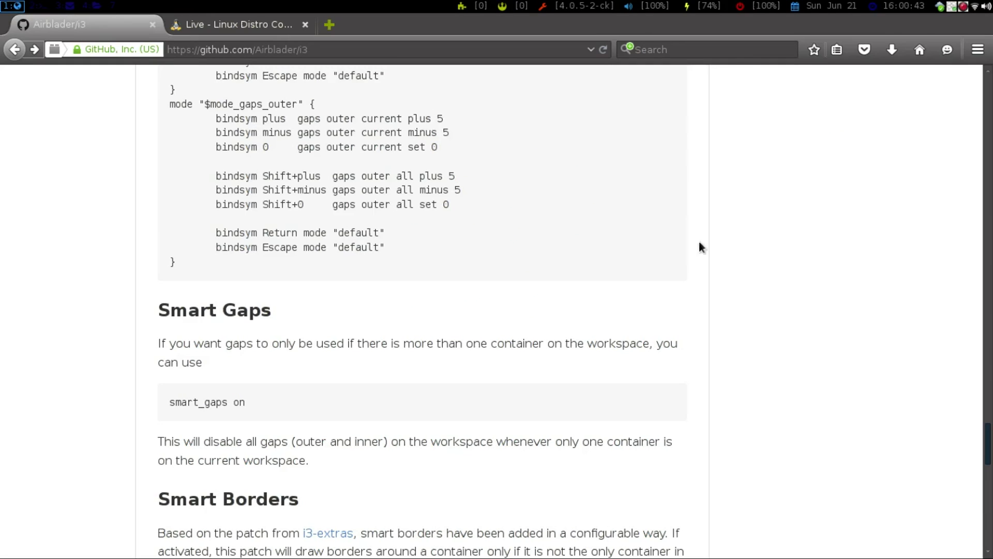
left_click_drag(988, 450, 990, 83)
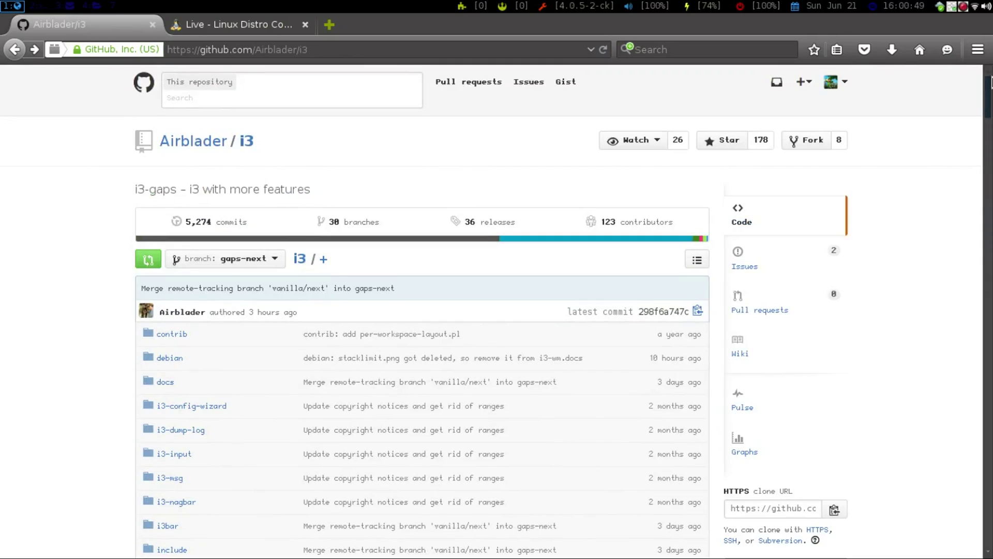